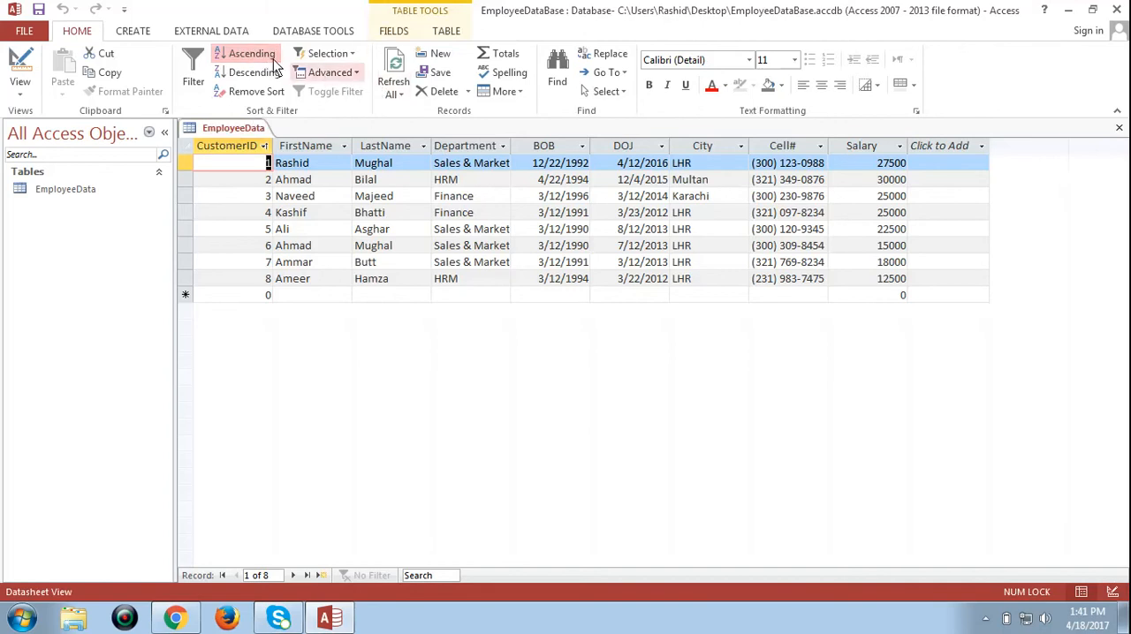
Step: Create a form from the EmployeeData table
left_click(129, 31)
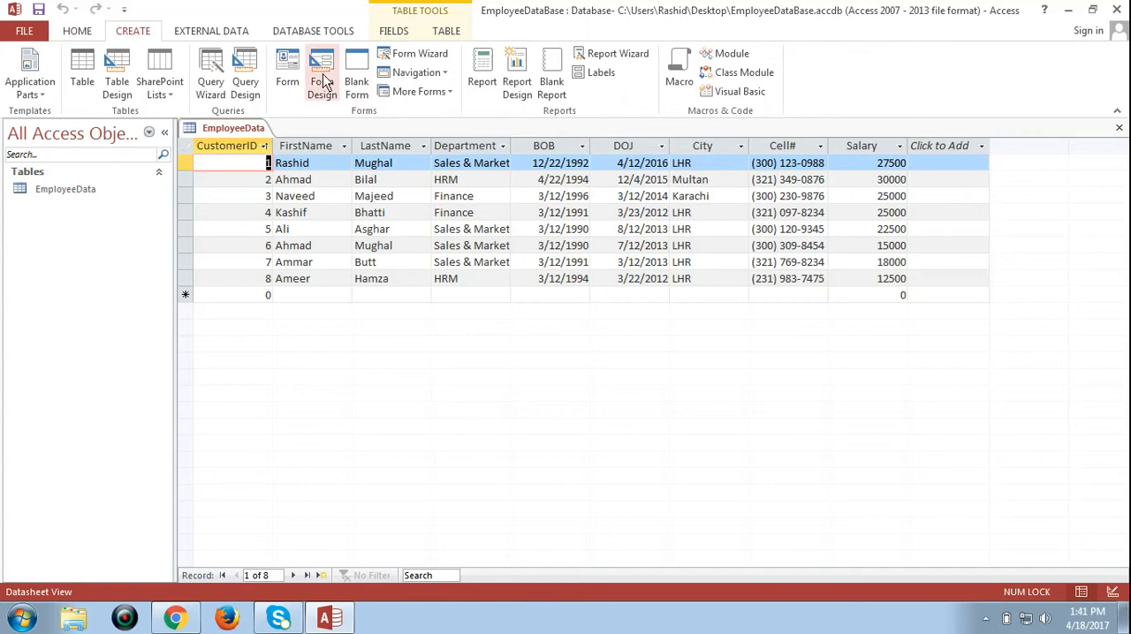
left_click(296, 70)
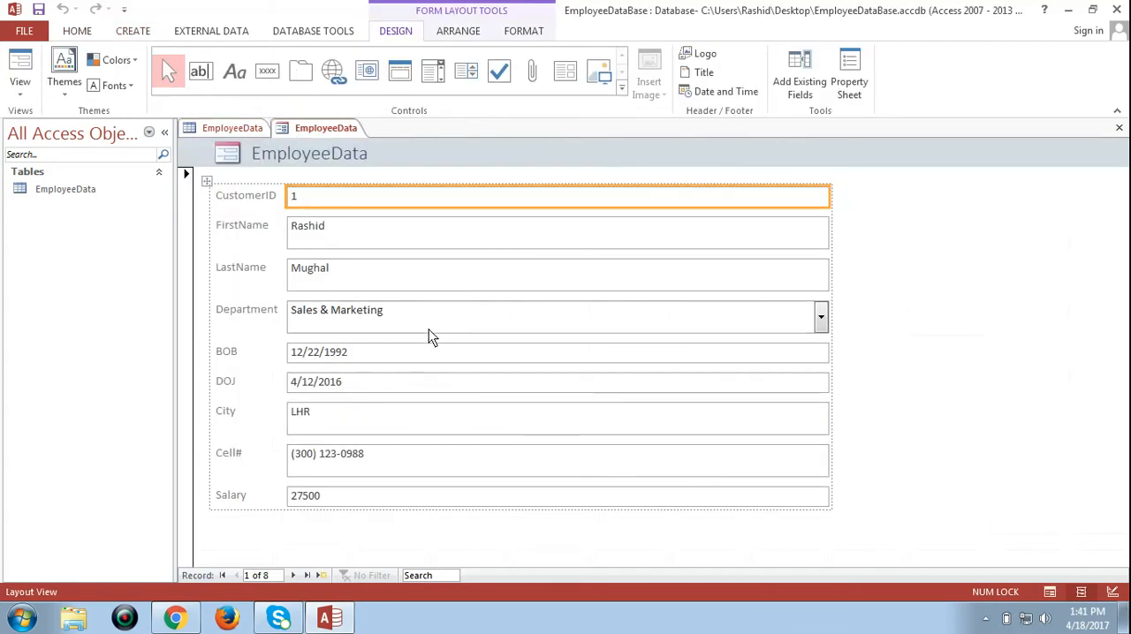
Step: Inspect the new form in Design View and return it to Layout View
left_click(20, 86)
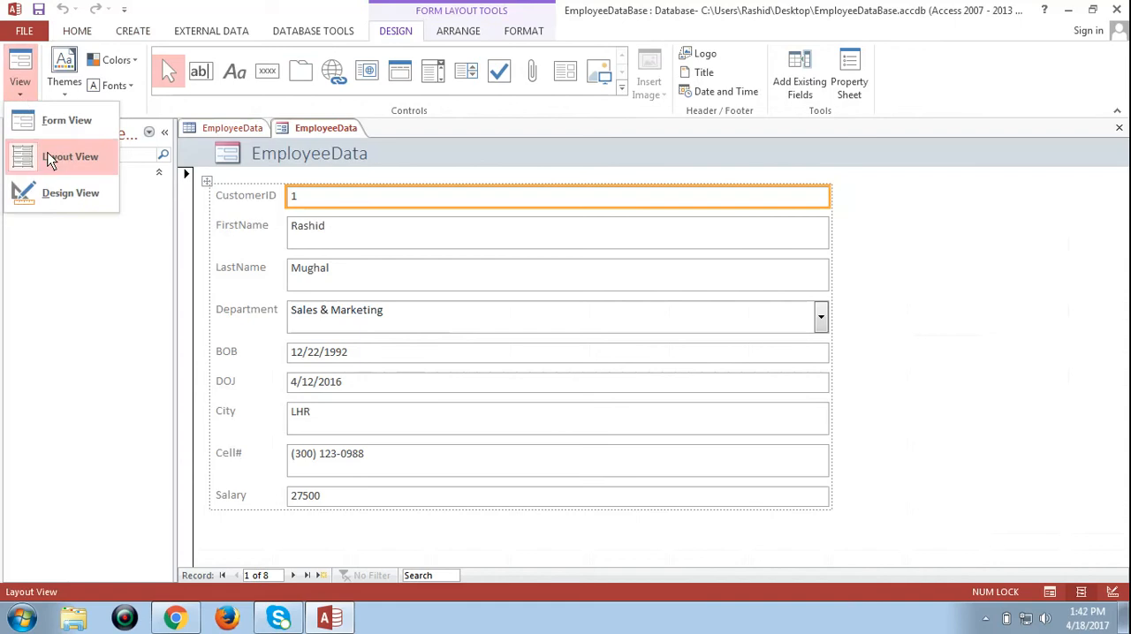
left_click(58, 194)
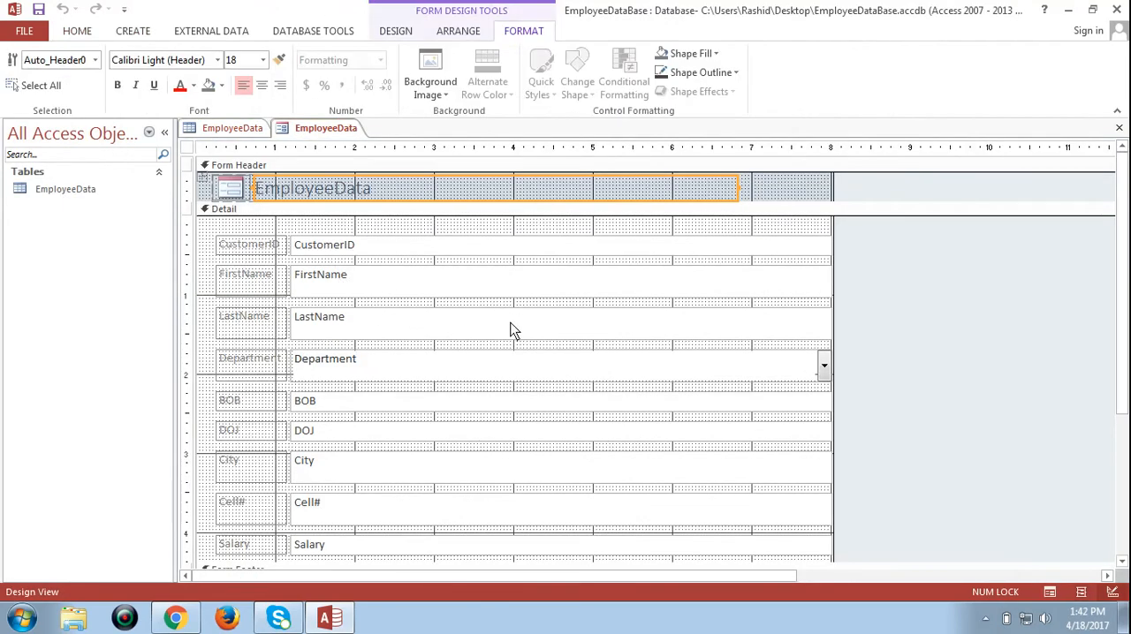
left_click(88, 33)
left_click(19, 88)
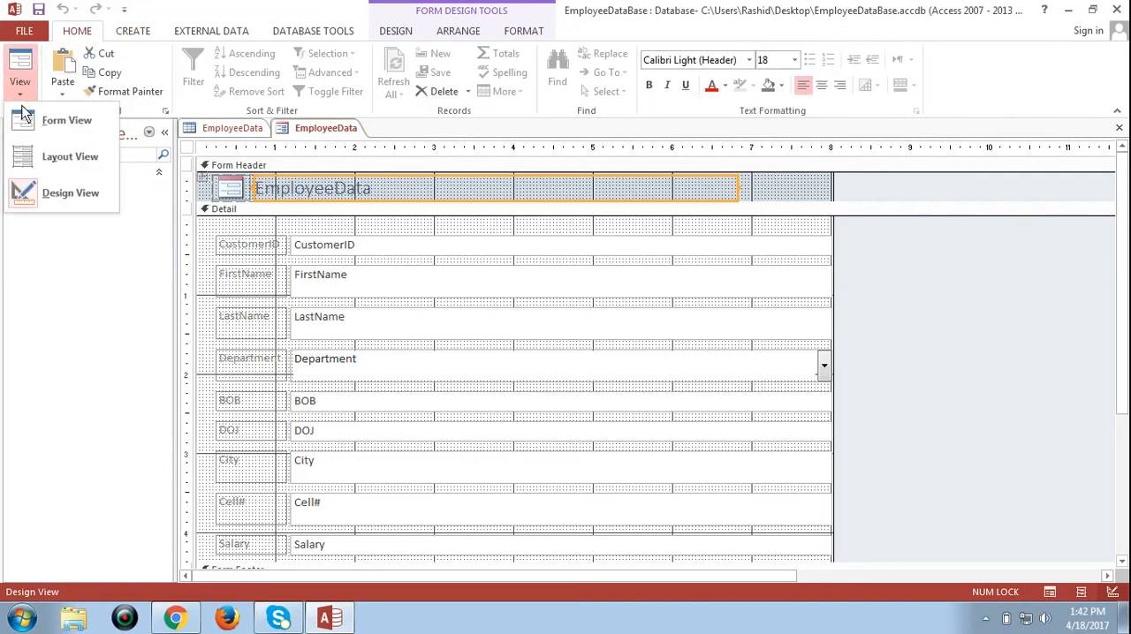
left_click(50, 150)
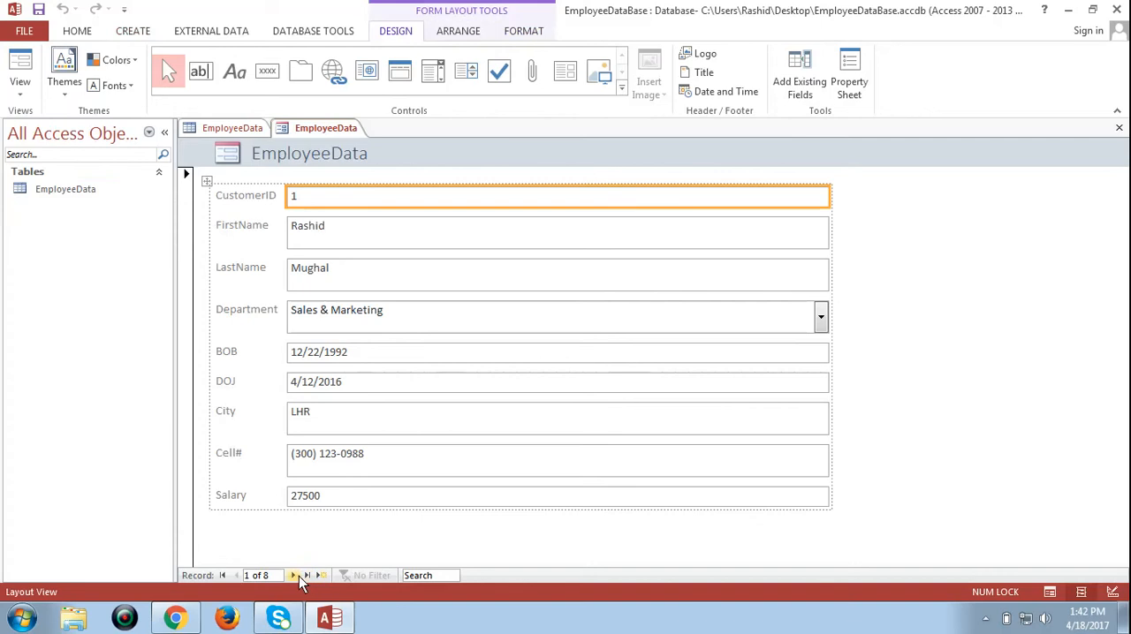
left_click(21, 97)
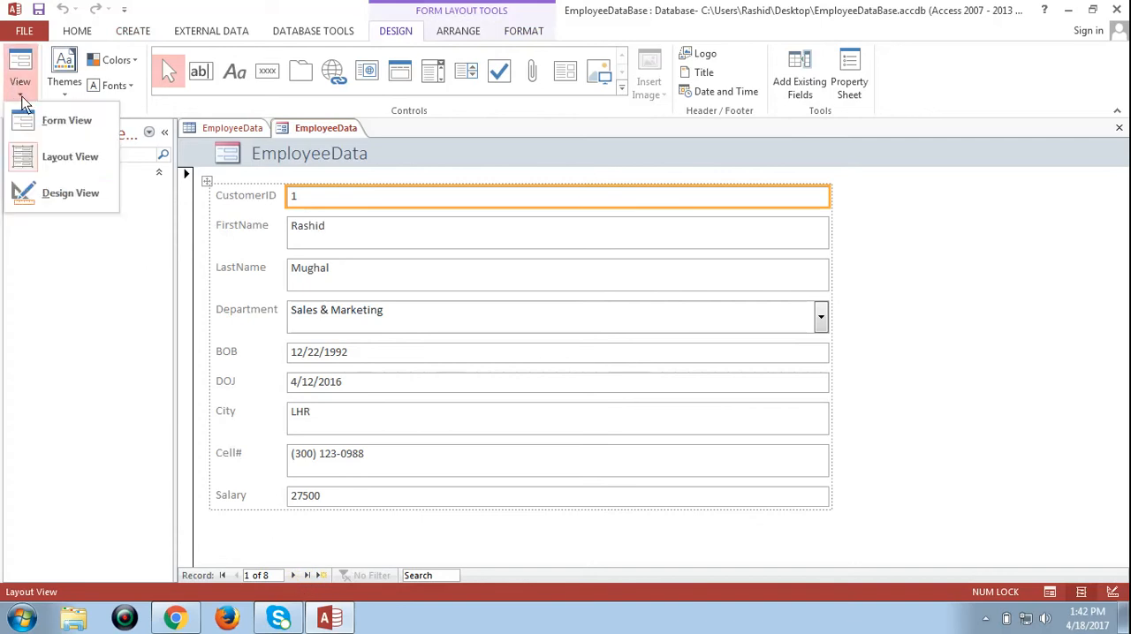
left_click(46, 156)
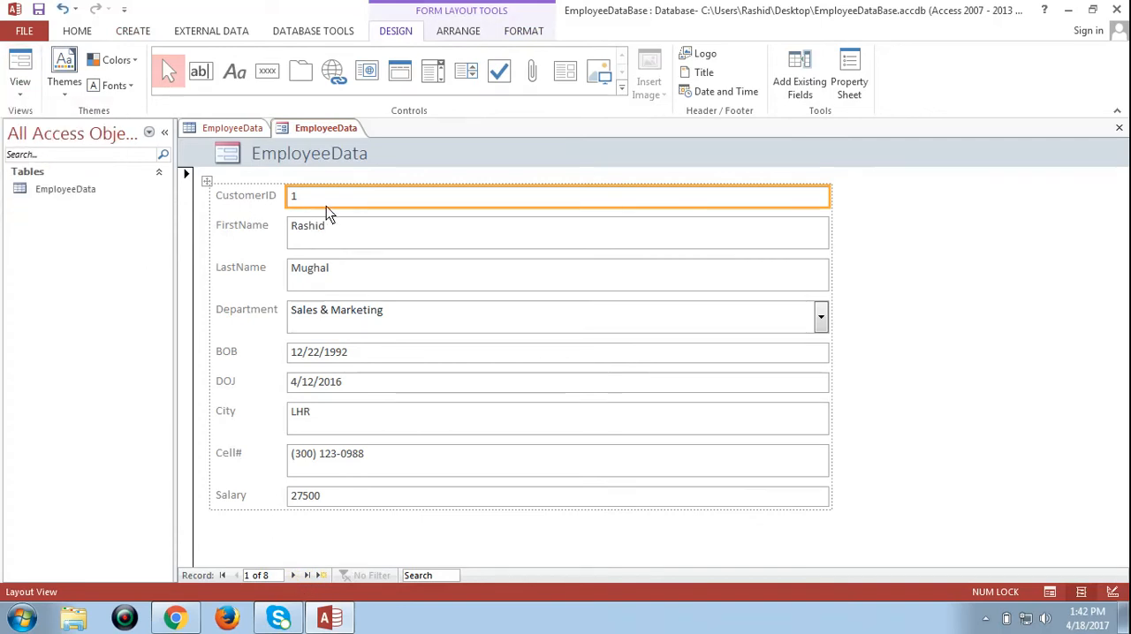
Step: Browse forward through the employee records in the form up to the blank record, and go back to the last employee
left_click(374, 234)
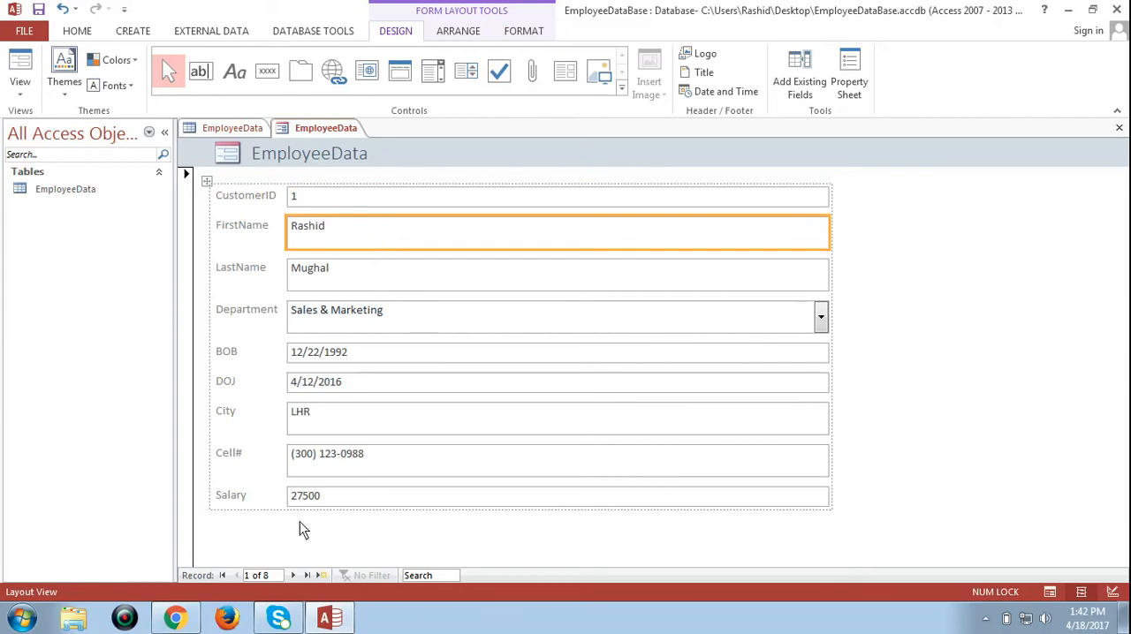
left_click(293, 575)
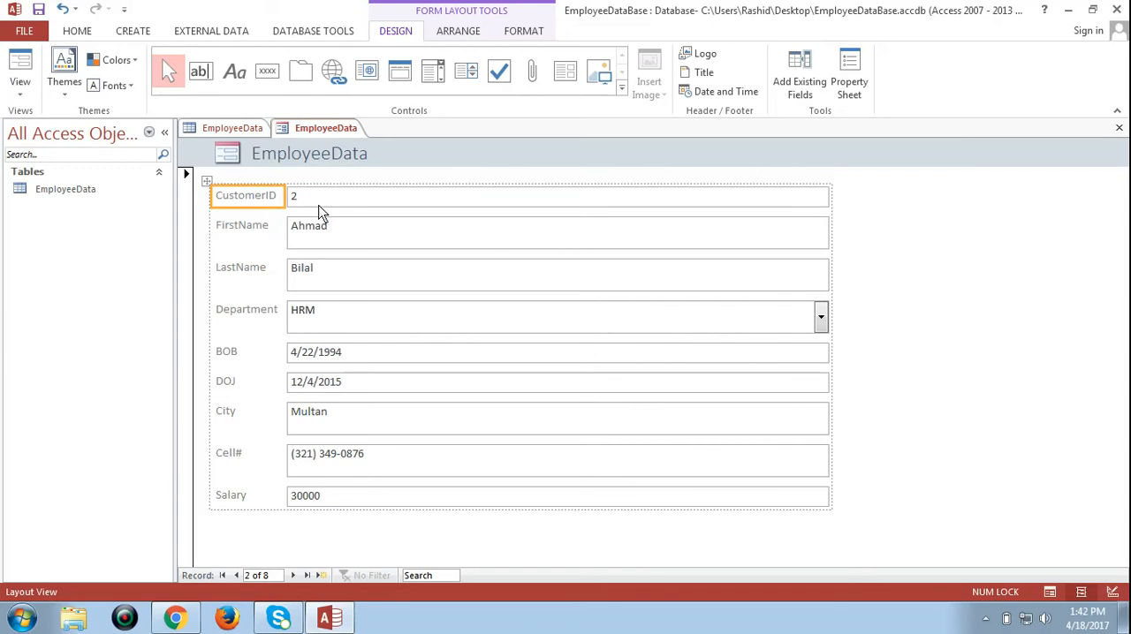
left_click(318, 208)
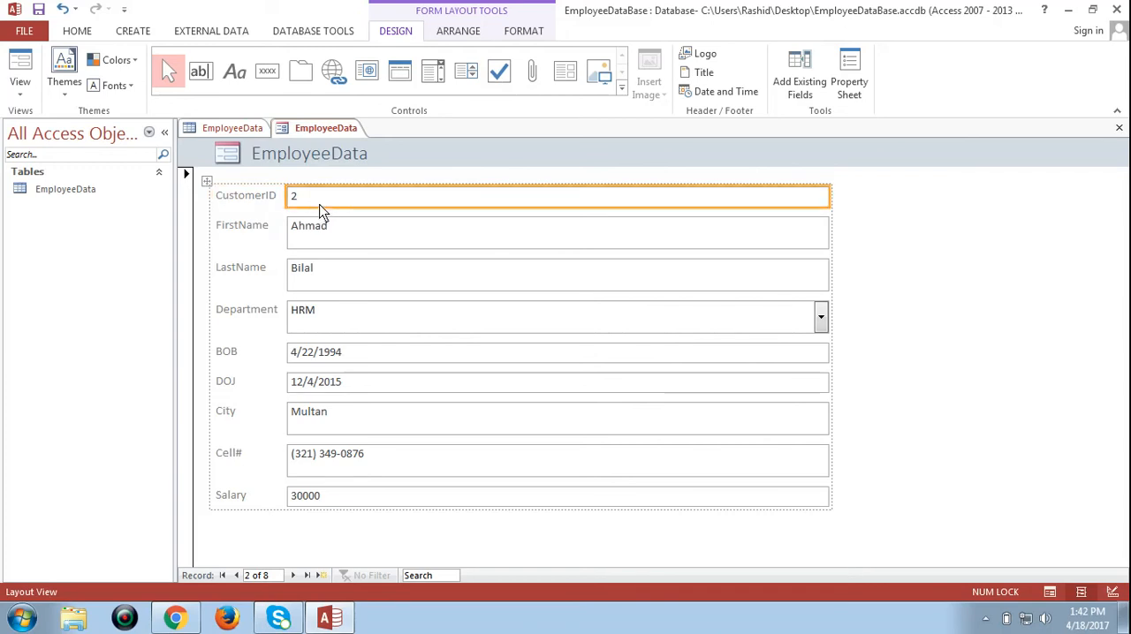
left_click(294, 576)
left_click(294, 576)
left_click(294, 576)
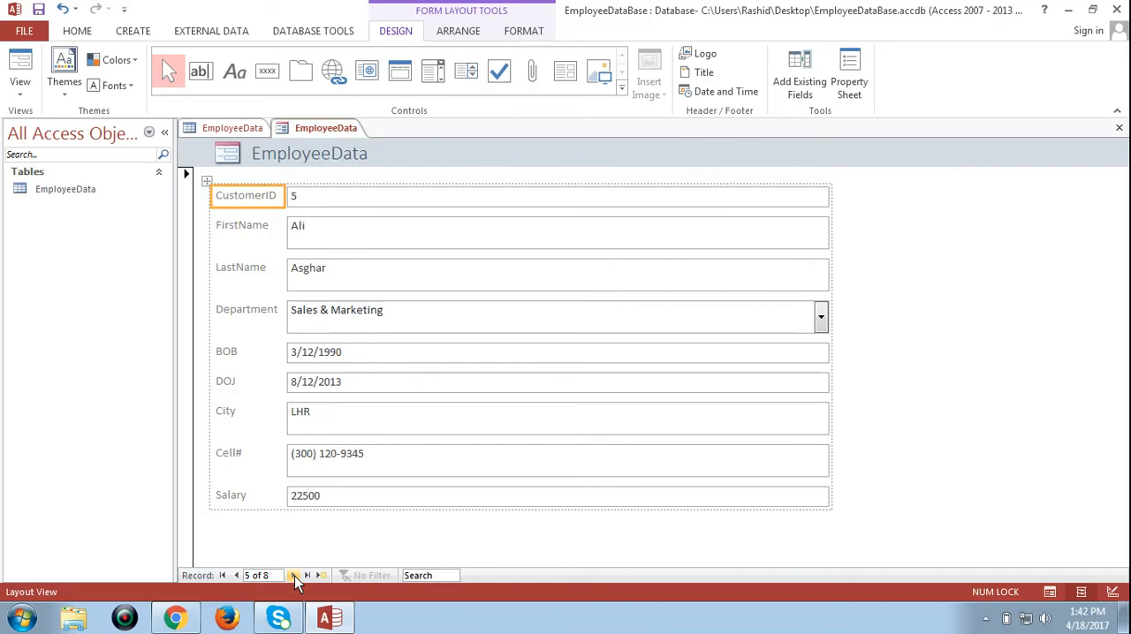
left_click(294, 576)
left_click(294, 576)
left_click(294, 576)
left_click(294, 576)
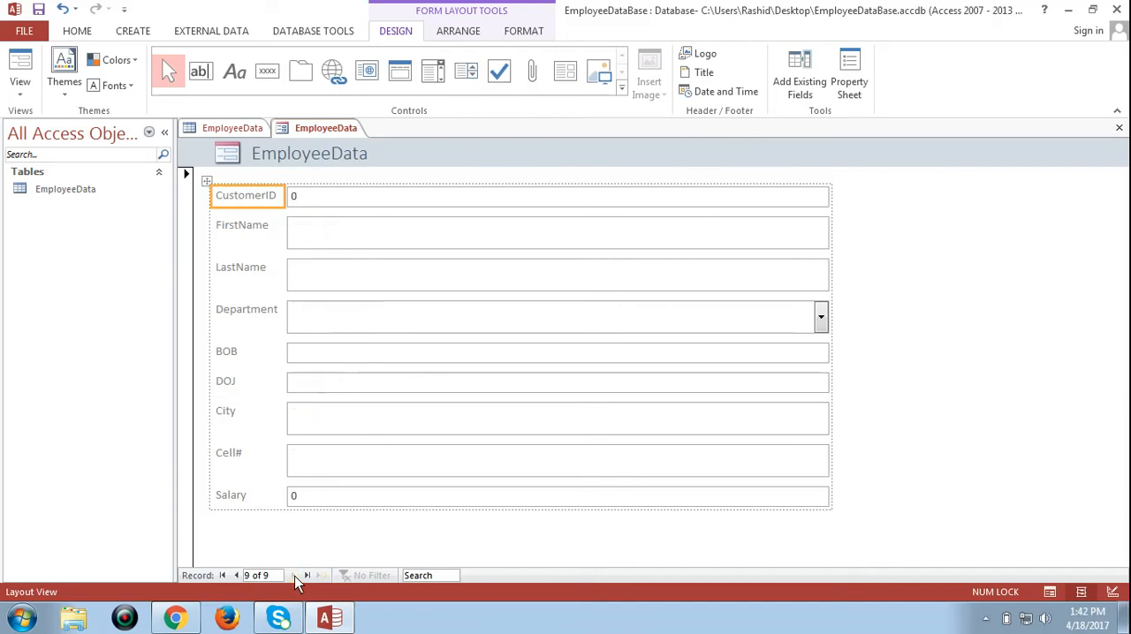
left_click(237, 575)
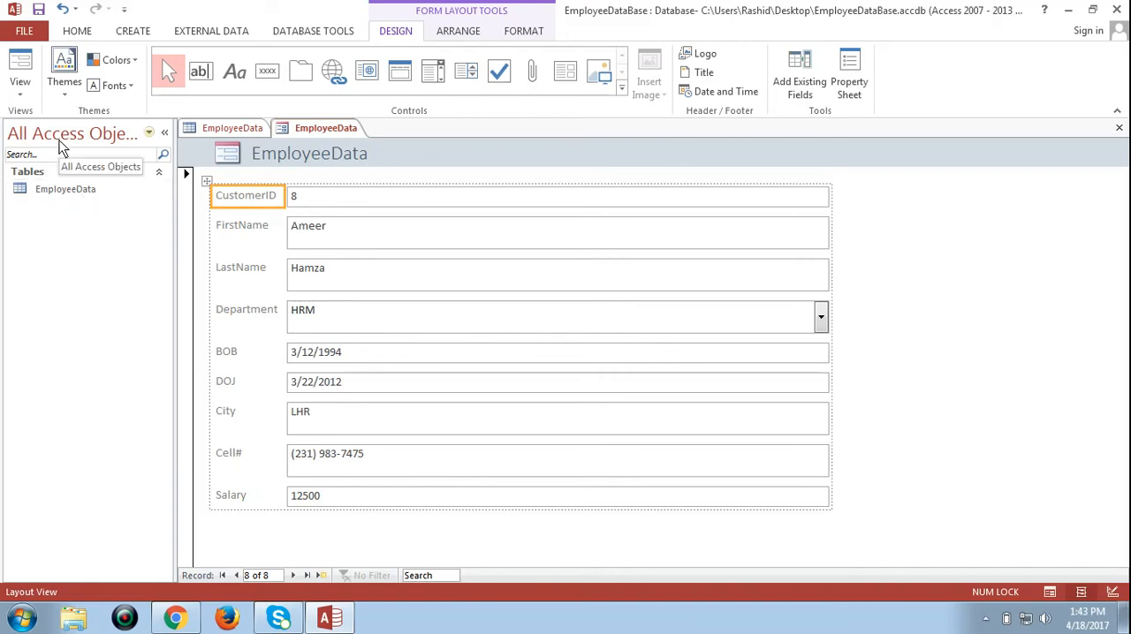
Step: Switch the form to Form View and start a new record with CustomerID 9
left_click(23, 97)
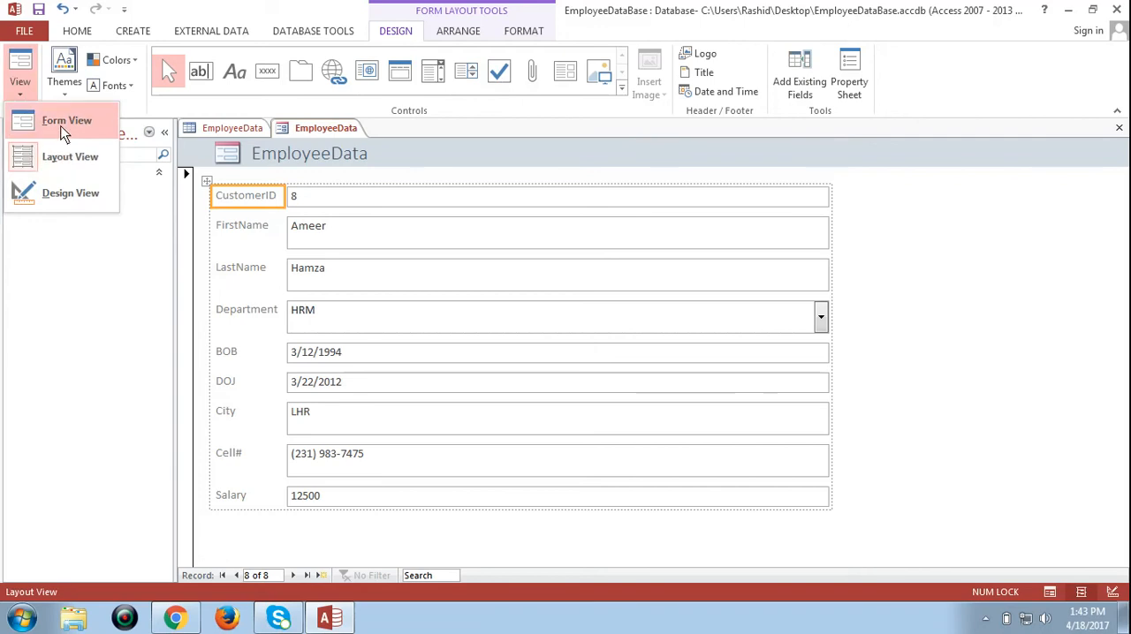
left_click(64, 131)
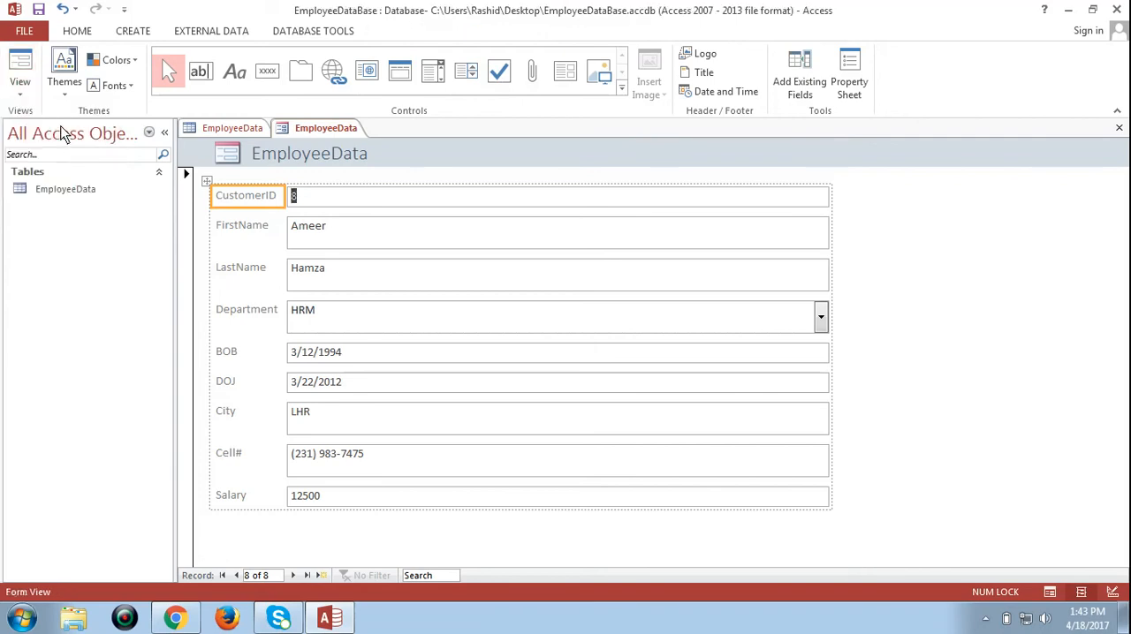
left_click(323, 576)
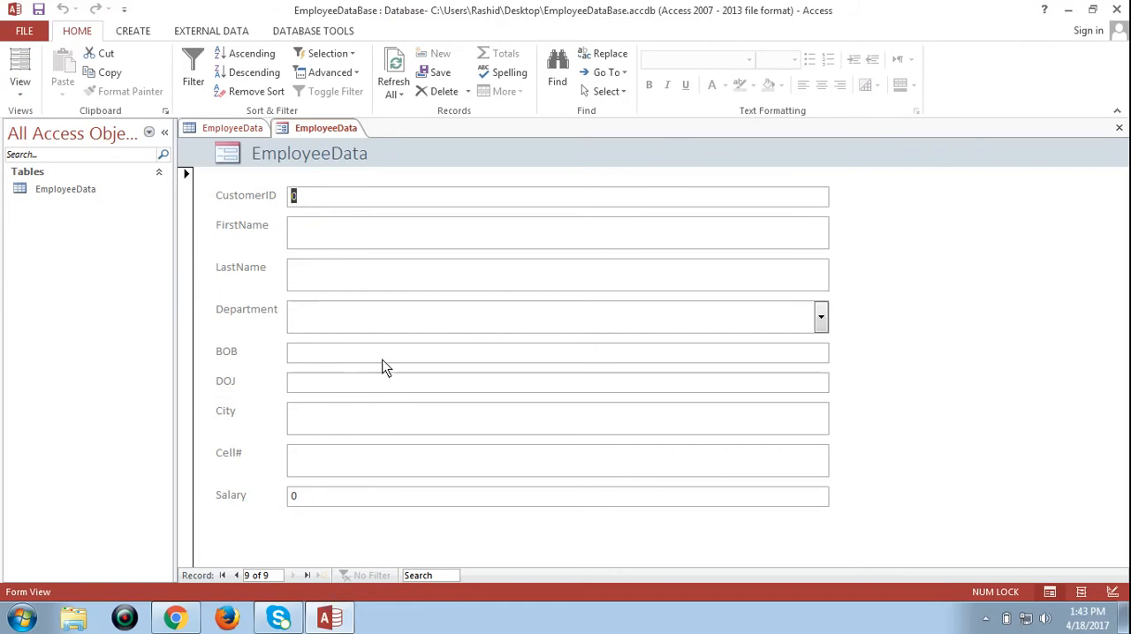
type("9")
key("Tab")
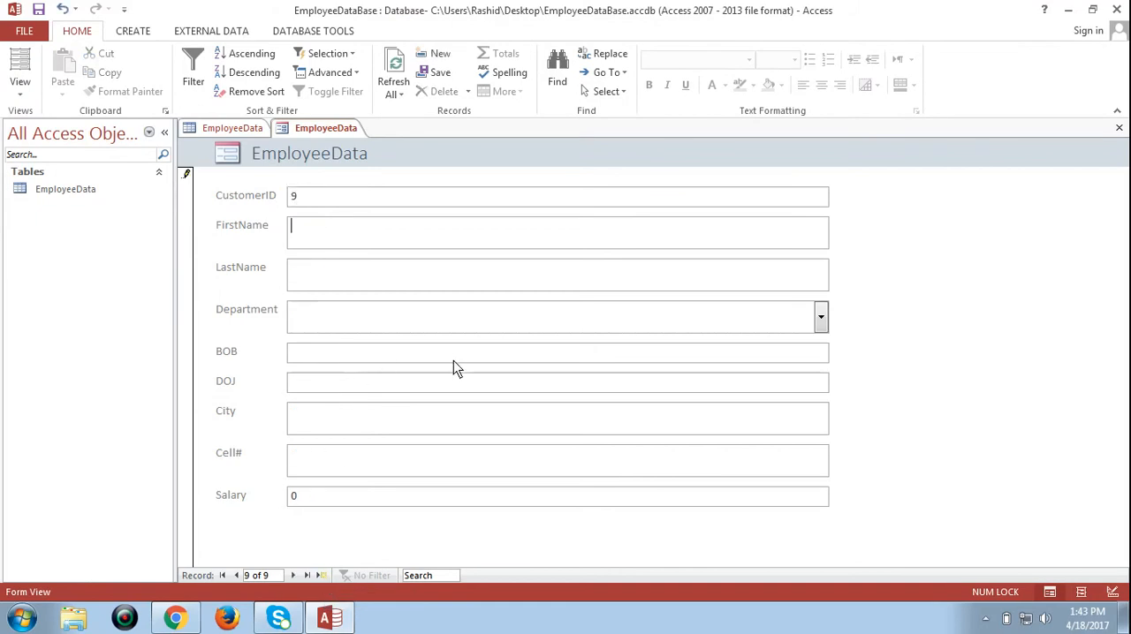
Step: Enter the employee's first name and last name in the new record
key("Tab")
Step: Set the new employee's Department to Admin
key("alt+Down")
key("Down")
key("Down")
key("Down")
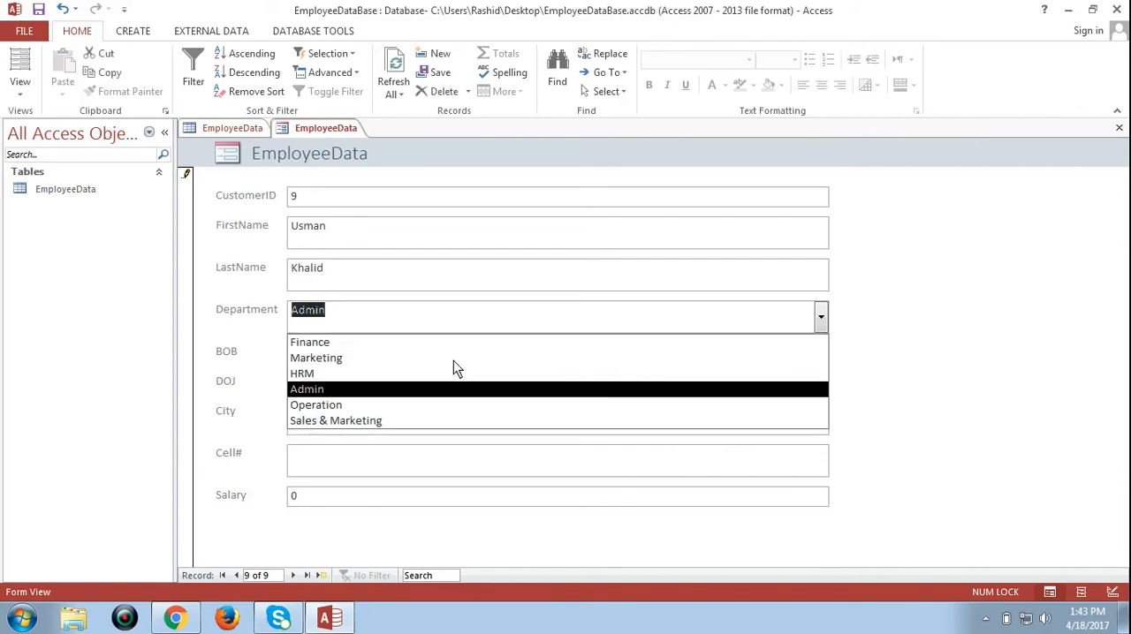
key("Tab")
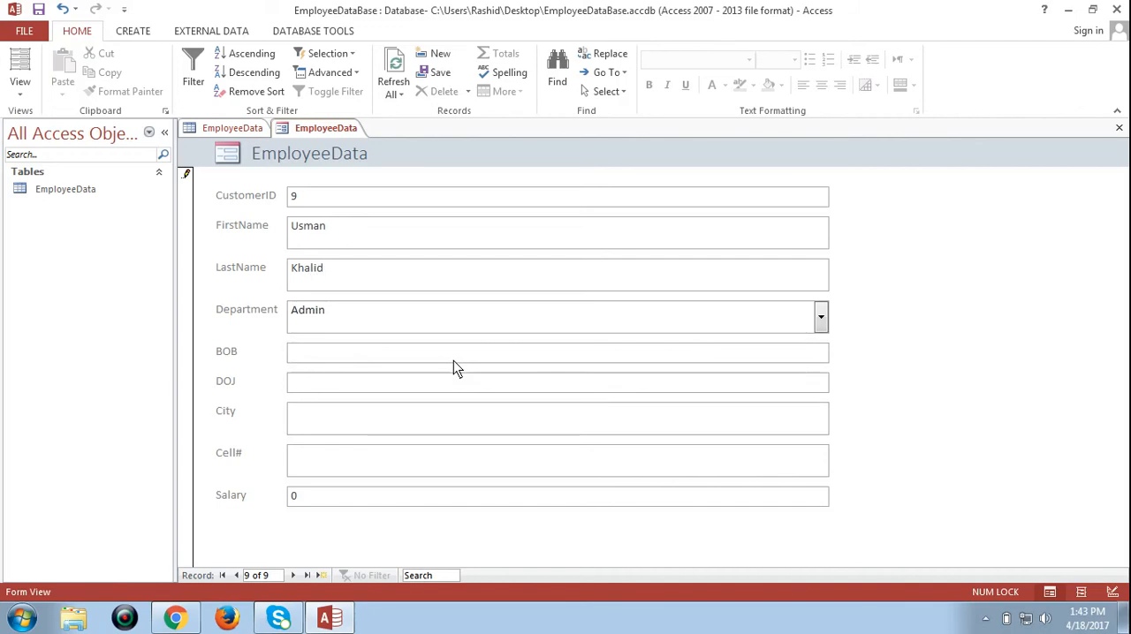
Step: Enter the employee's date of birth in the BOB field
type("22Mar")
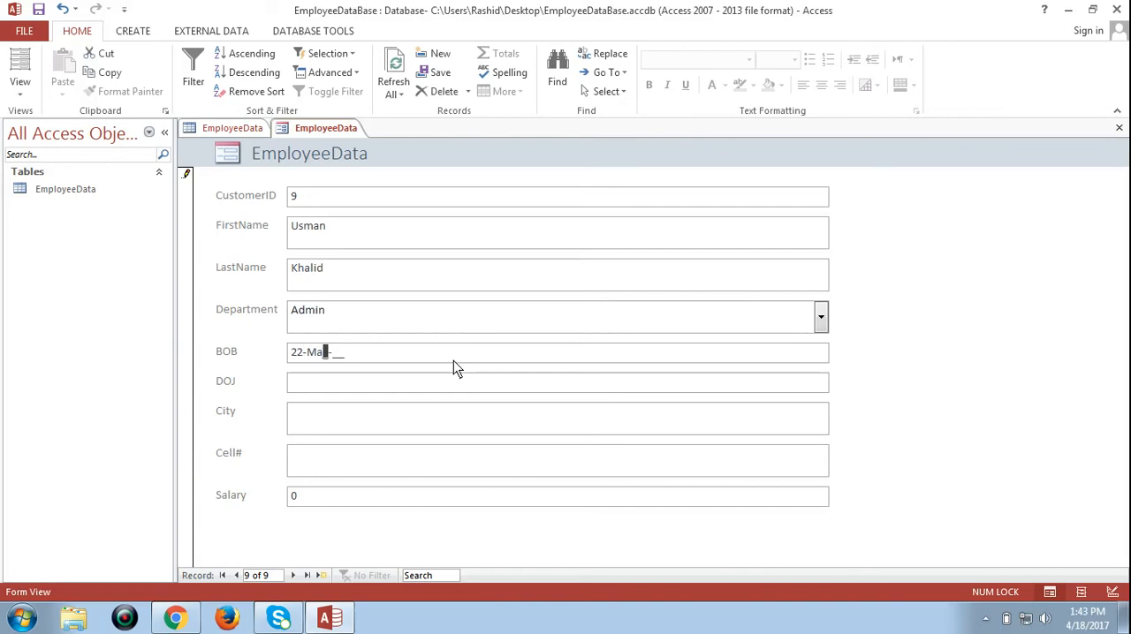
type("92")
key("Tab")
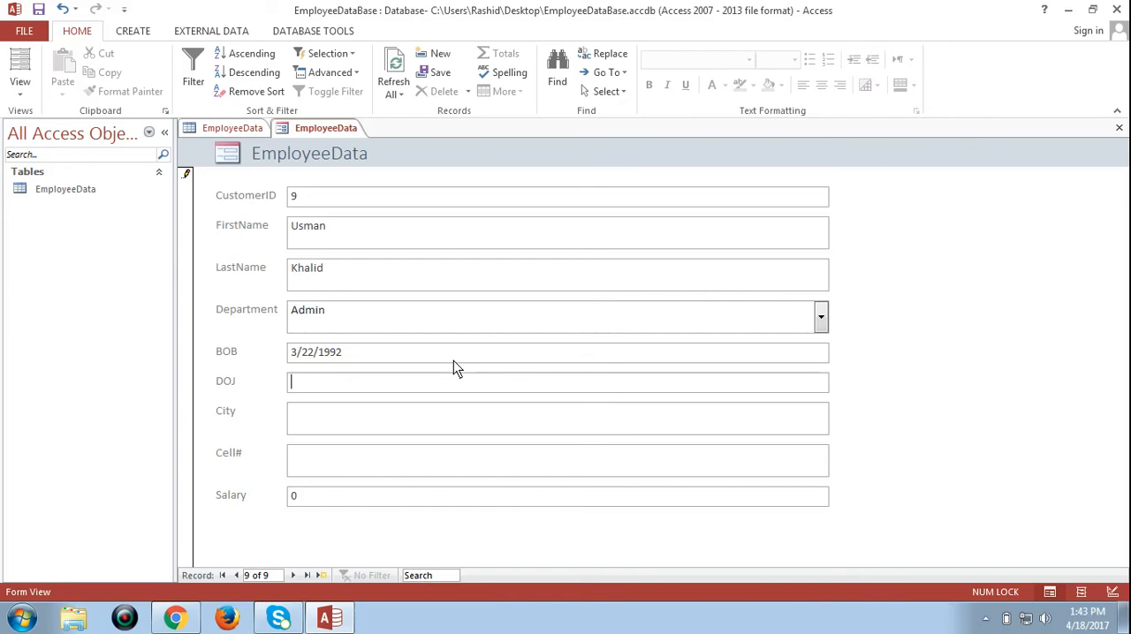
Step: Enter 12-Apr-11 as the joining date (DOJ) and LHR as the City for the new employee
type("12-Apr-")
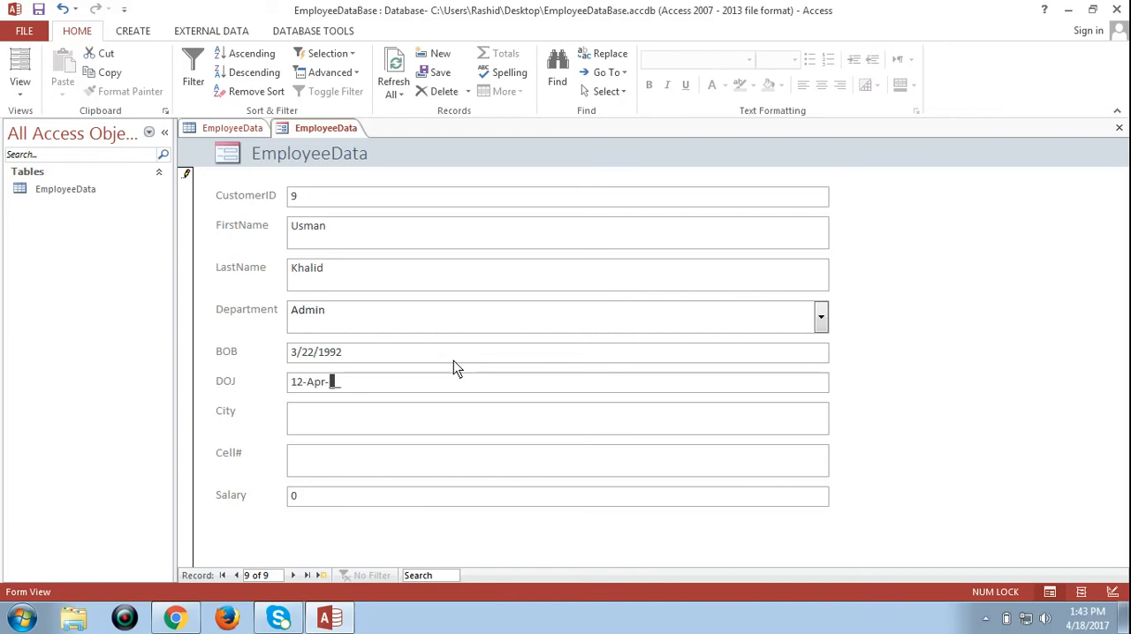
type("11")
key("Tab")
key("Caps_Lock")
type("LHR")
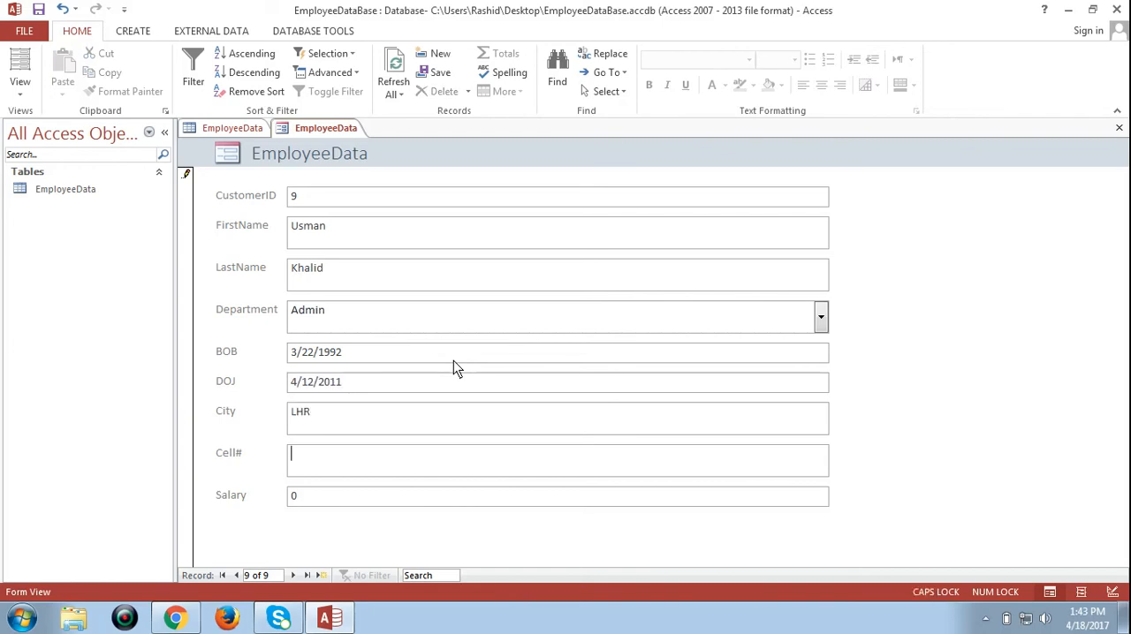
Step: Fill in the employee's cell number and set the Salary to 20000
key("Caps_Lock")
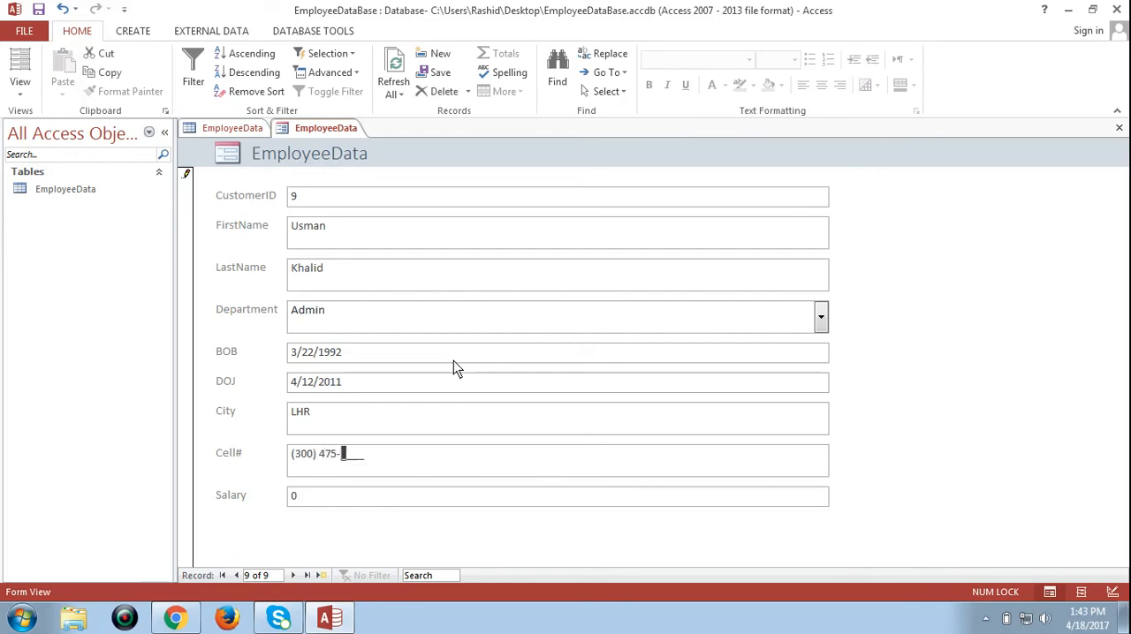
key("Tab")
type("20000")
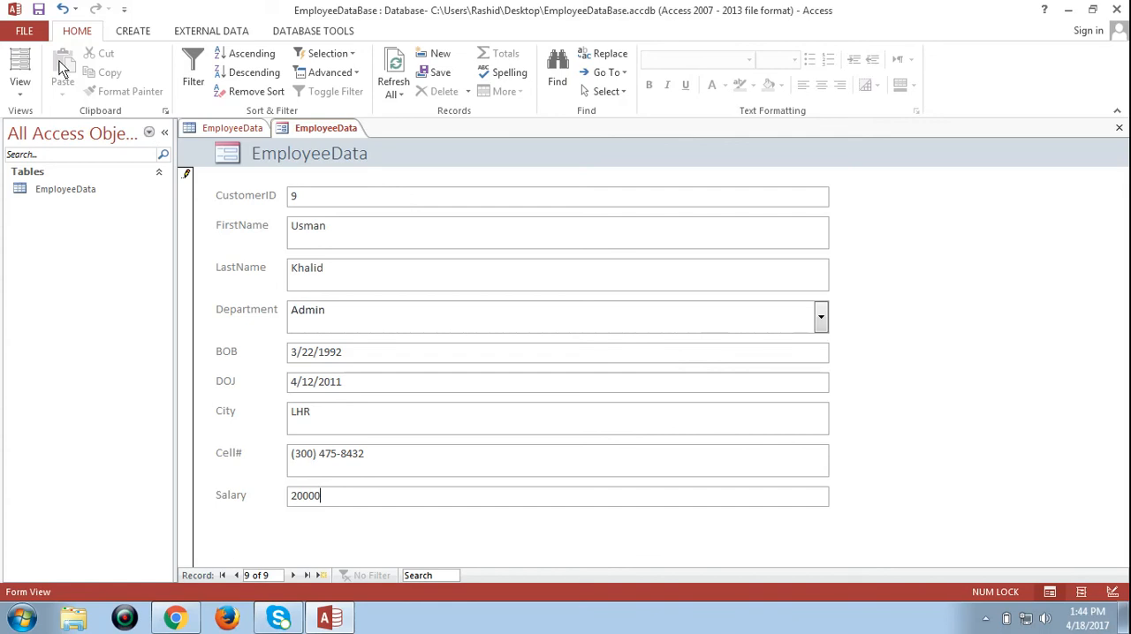
Step: Save the form under the name EmployeeDataForm
left_click(38, 10)
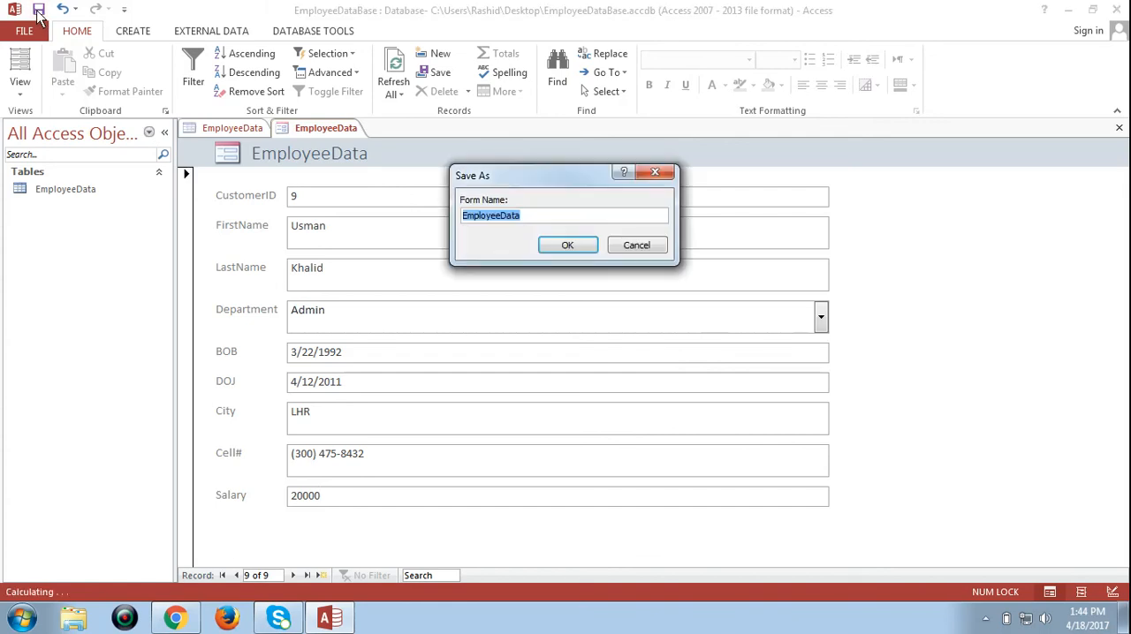
left_click(548, 216)
type("Fir")
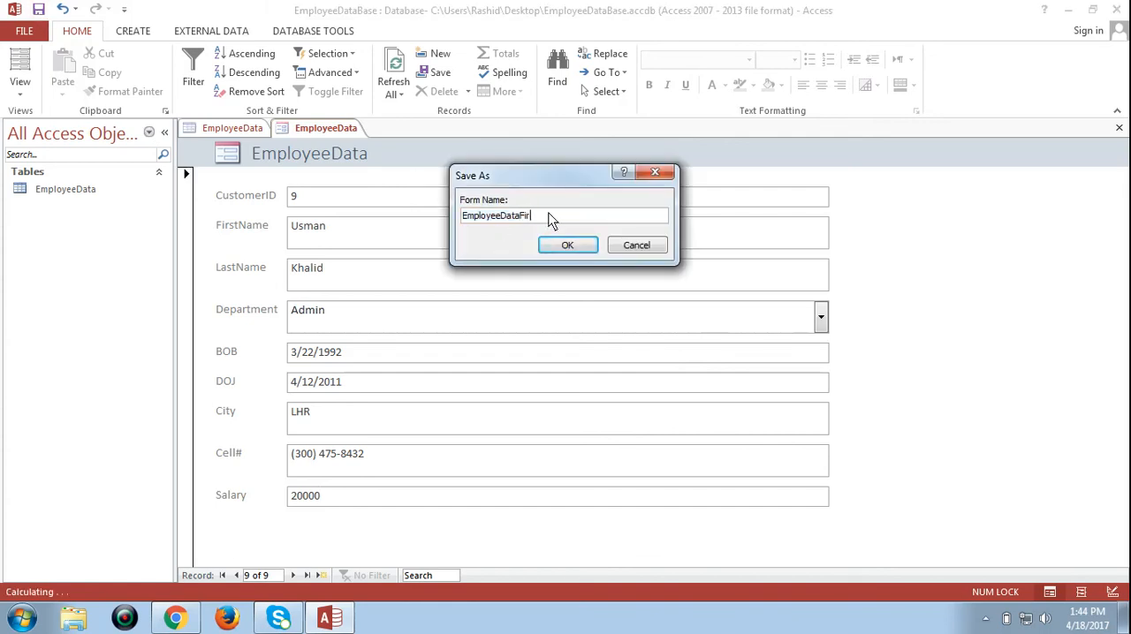
key("BackSpace")
key("BackSpace")
type("orm")
left_click(570, 247)
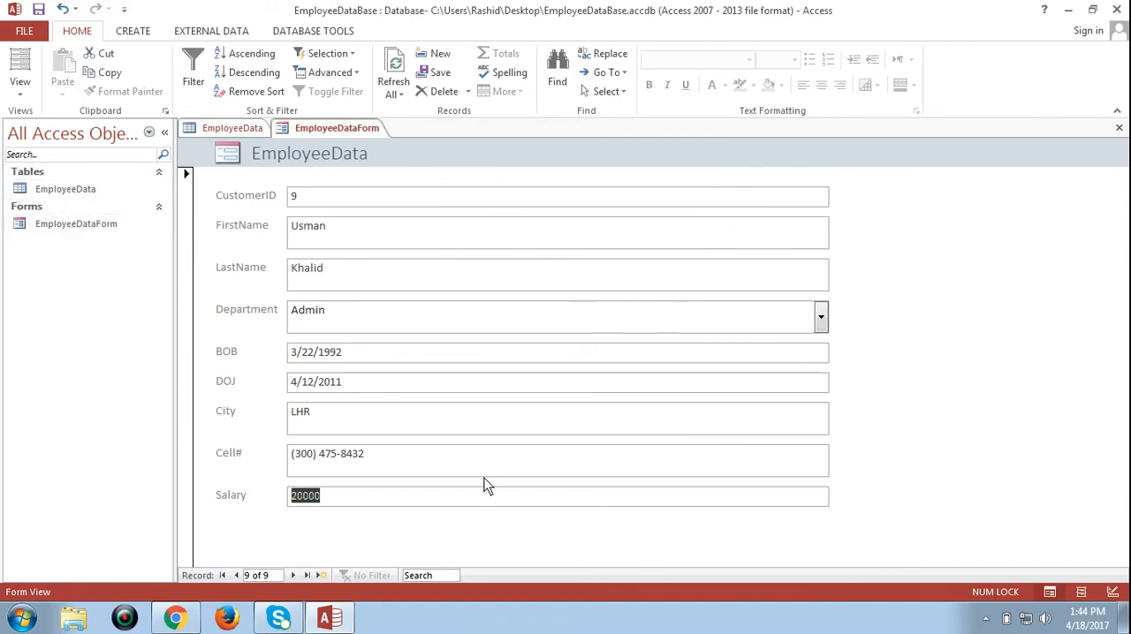
left_click(435, 501)
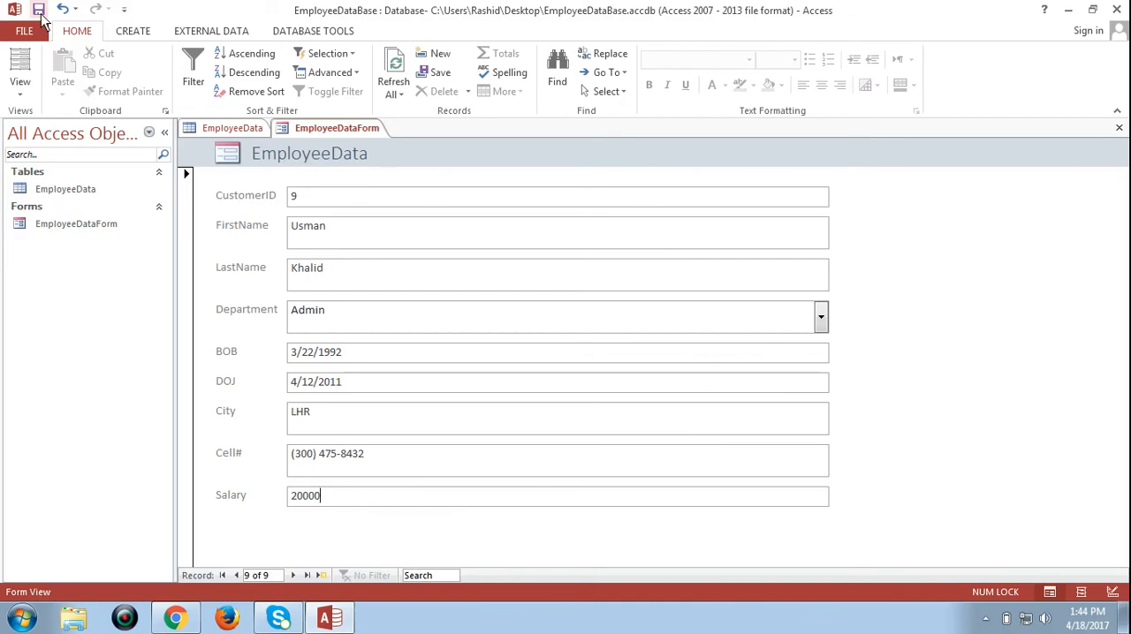
Step: Close the form and the table, and reopen the EmployeeData table to check for the new record
left_click(1119, 129)
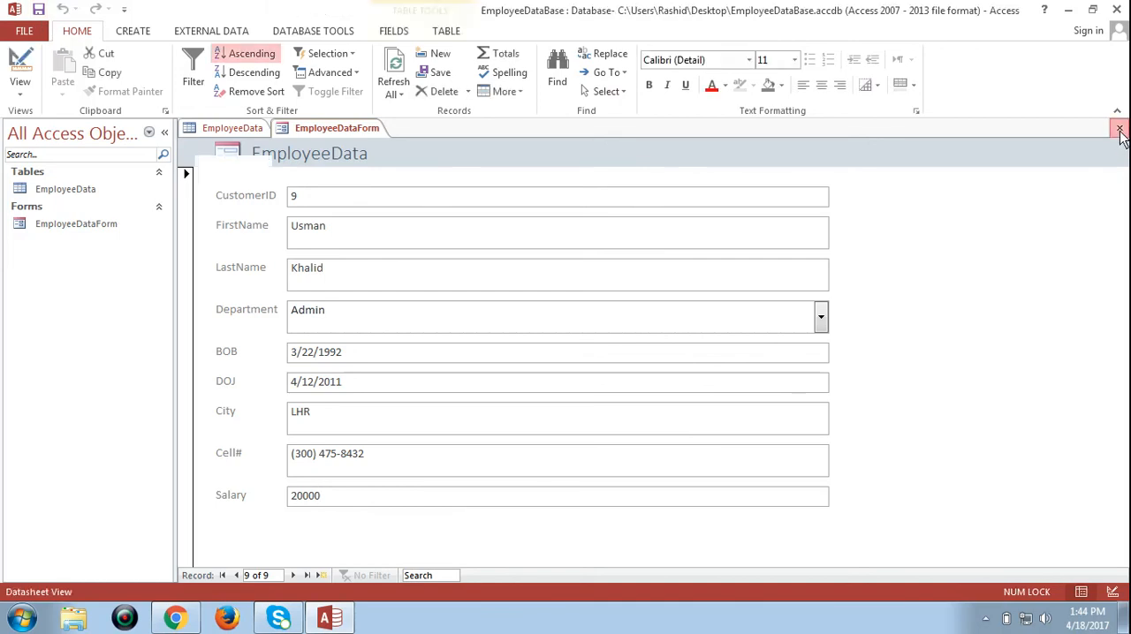
left_click(1119, 129)
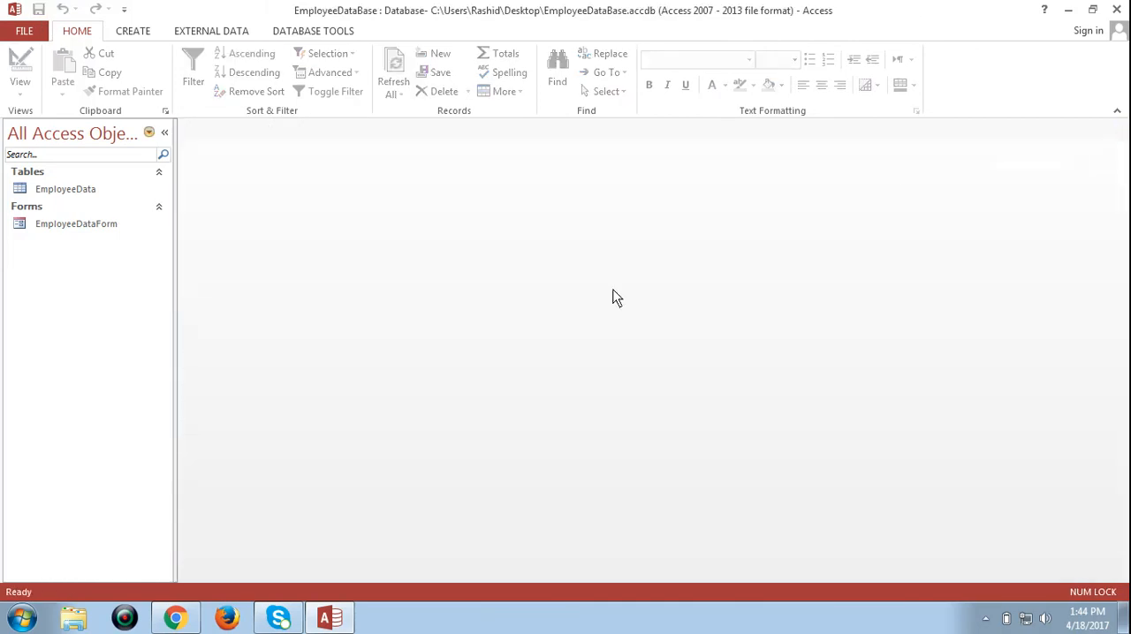
double_click(76, 192)
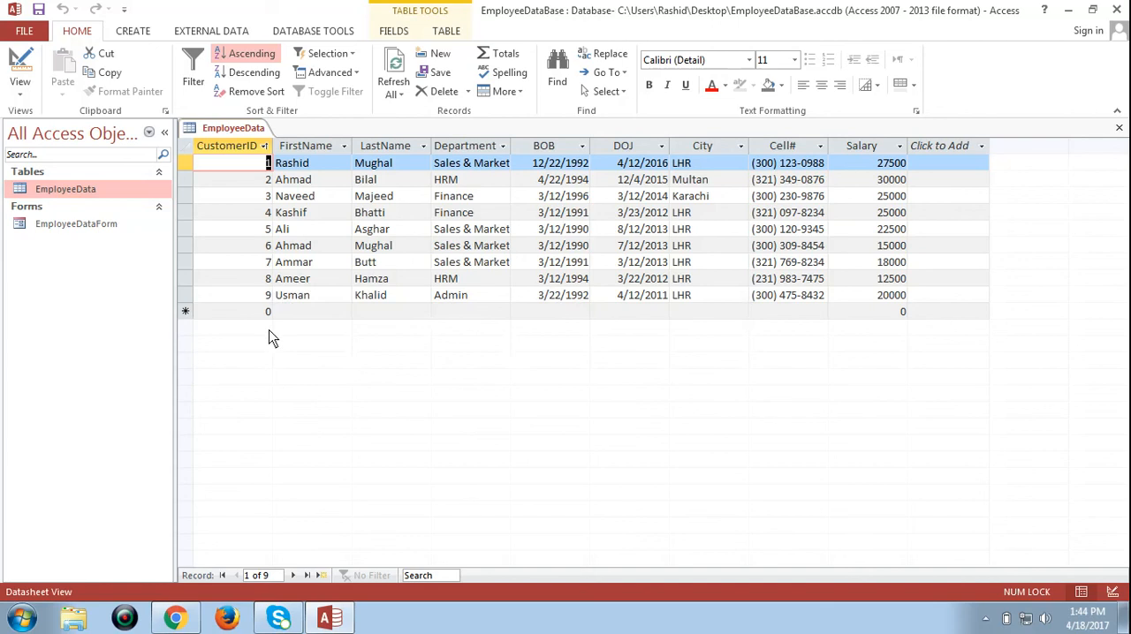
Step: Open EmployeeDataForm in Form View, view its blank new-record page, and close the form
double_click(66, 224)
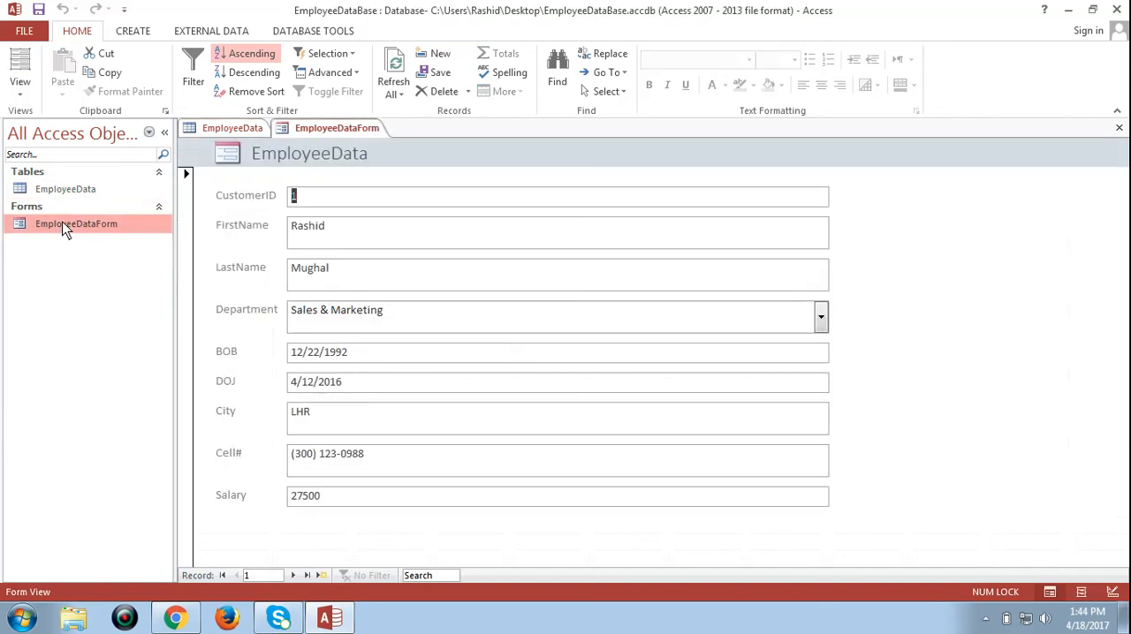
left_click(20, 92)
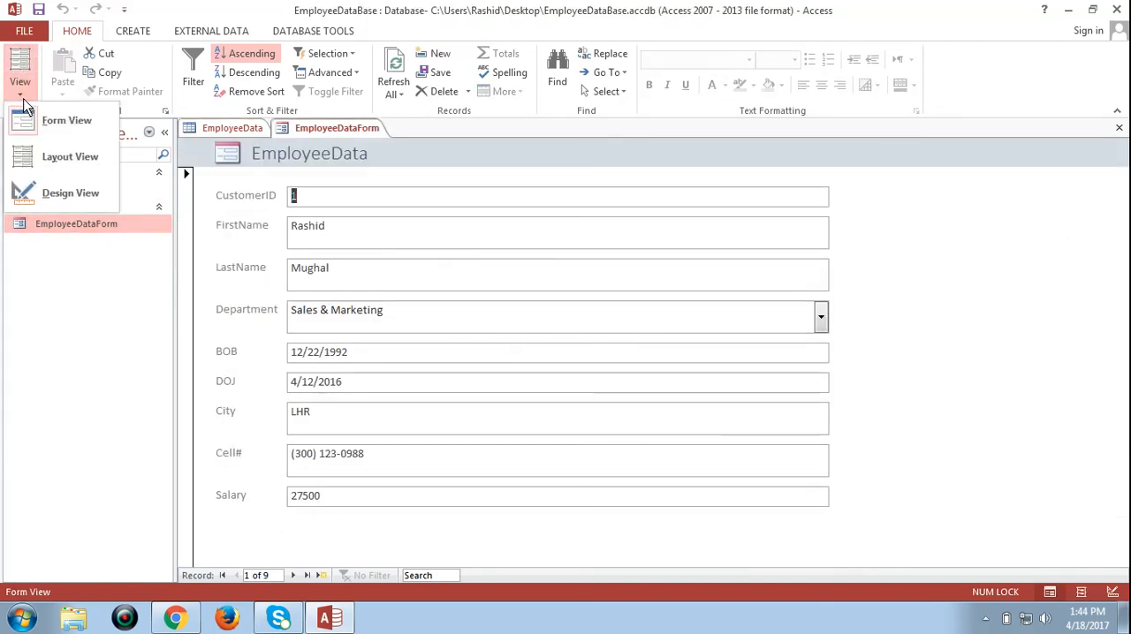
left_click(66, 128)
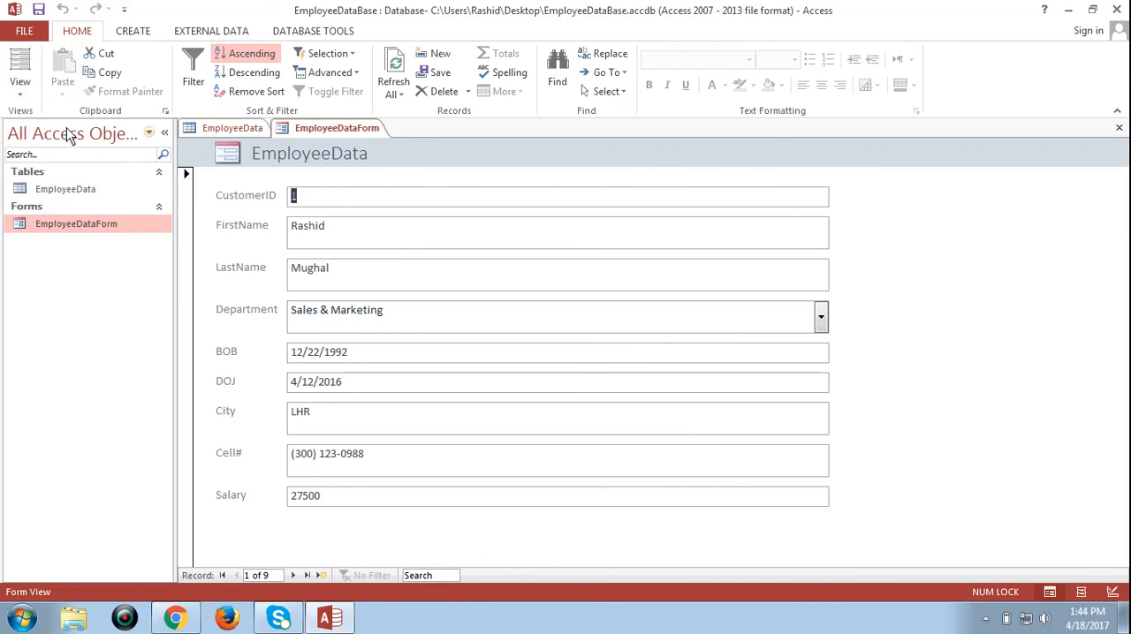
left_click(322, 575)
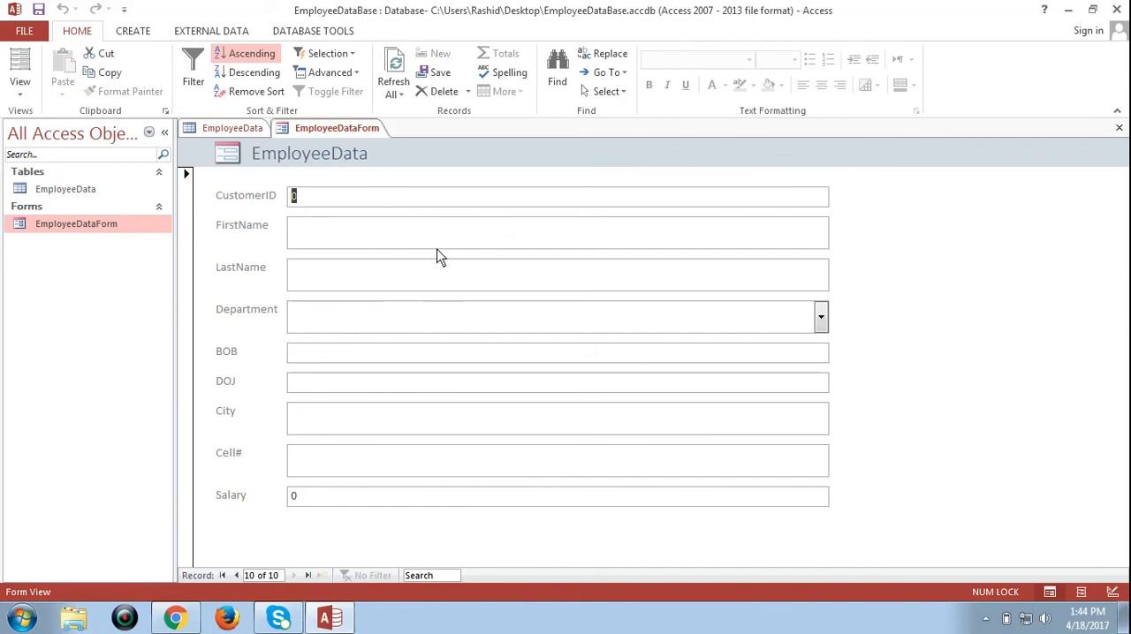
left_click(1119, 128)
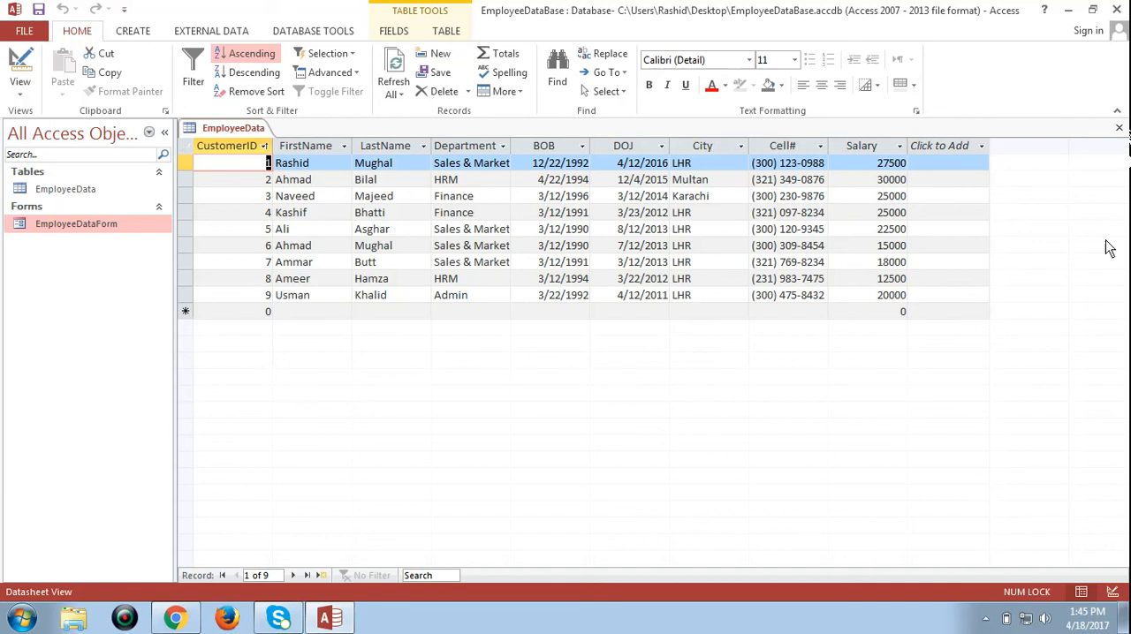
left_click(986, 618)
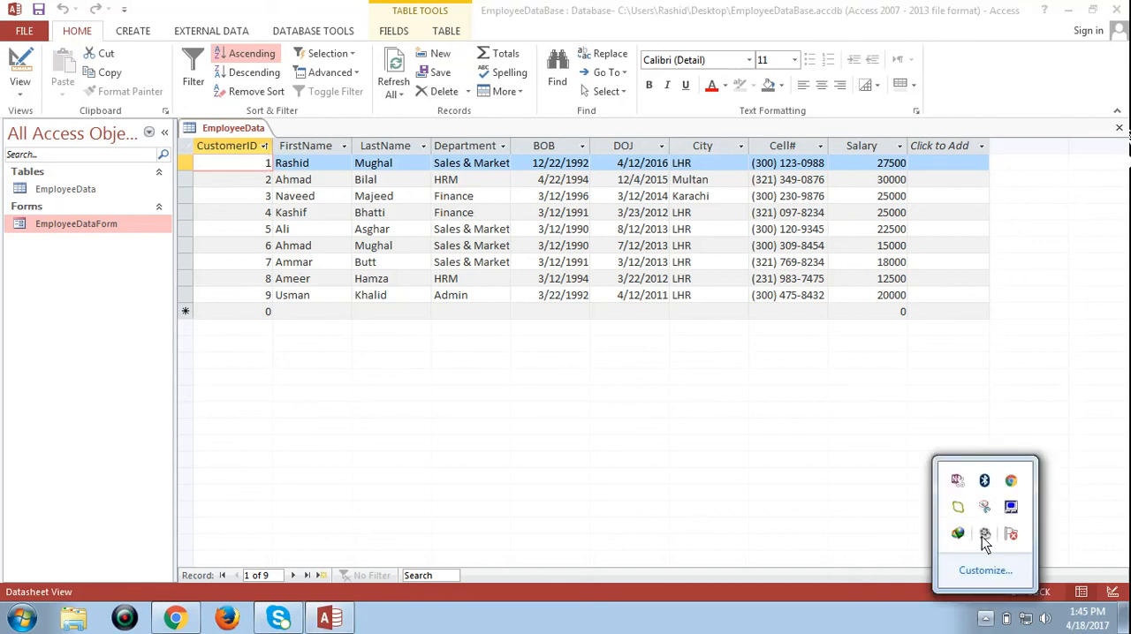
right_click(983, 535)
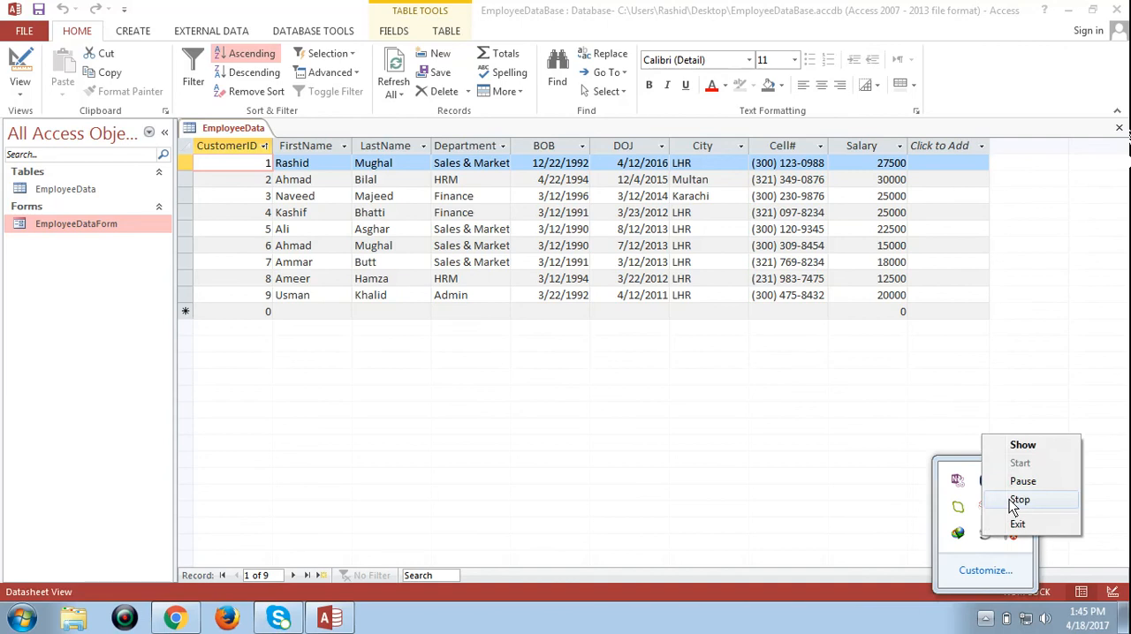